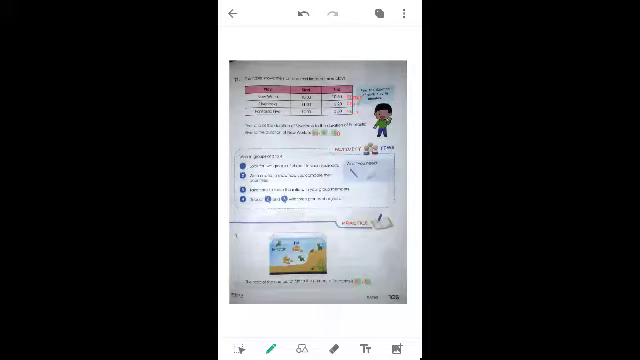
Draw a pen arrow in the left margin pointing at the time table.
left_click_drag(226, 104, 240, 107)
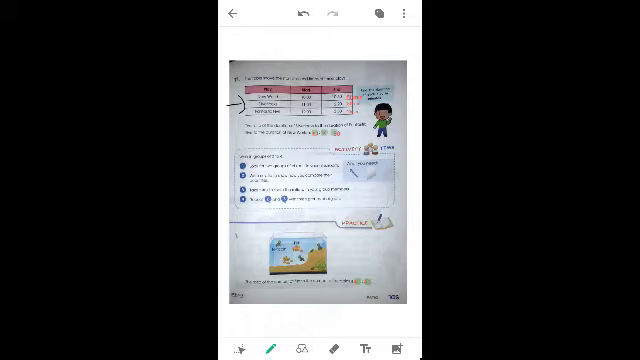
Draw a pen stroke beside the time table's right end, then bring up the board options.
left_click_drag(372, 90, 380, 110)
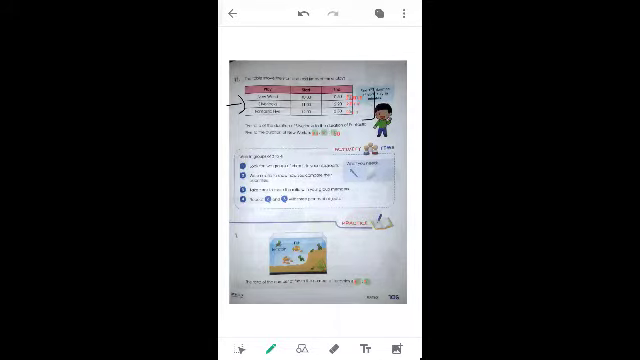
left_click(404, 13)
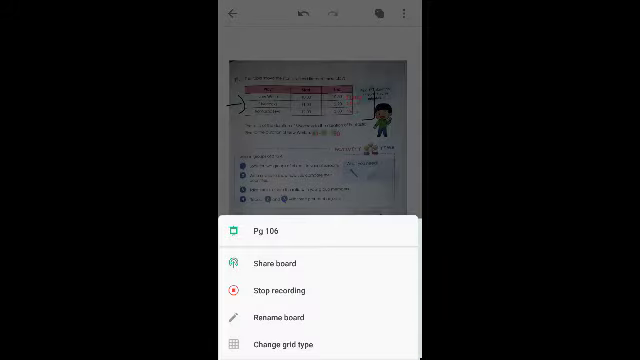
Dismiss the board options bottom sheet to return to the annotated page.
left_click(320, 120)
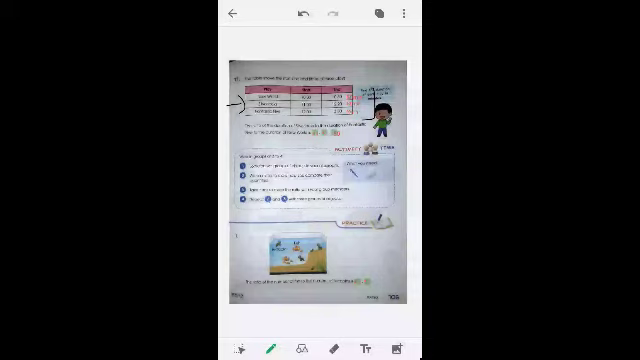
Draw a pen line before the ACTIVITY heading and a stroke at the activity box's right edge.
left_click_drag(300, 147, 322, 147)
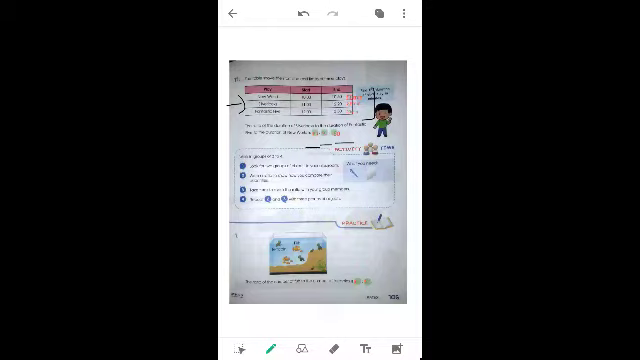
left_click_drag(385, 195, 400, 205)
Draw a pen line under the PRACTICE heading.
left_click_drag(348, 238, 370, 241)
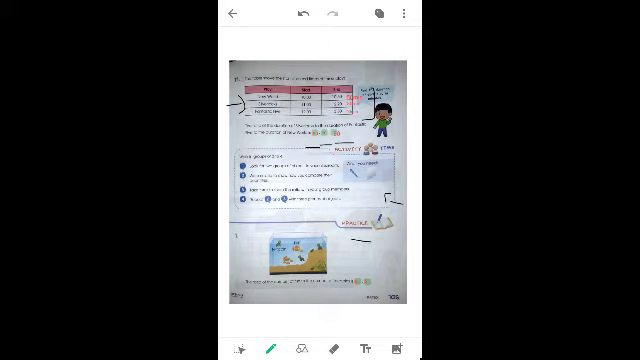